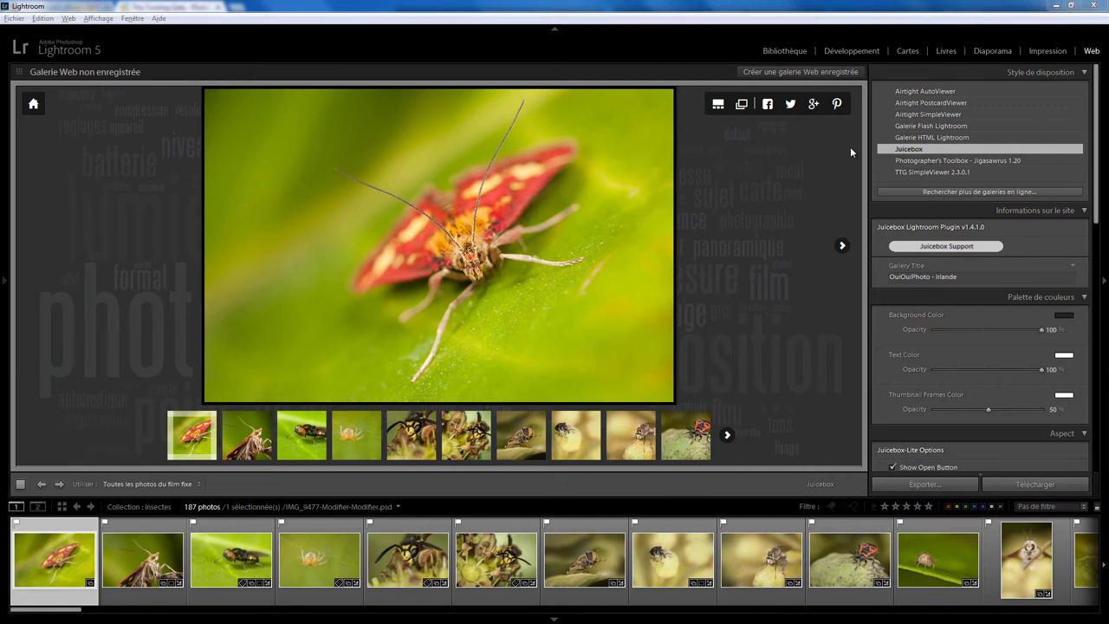
Switch from Lightroom to the browser showing The Turning Gate website
{"action": "key", "text": "alt+Tab"}
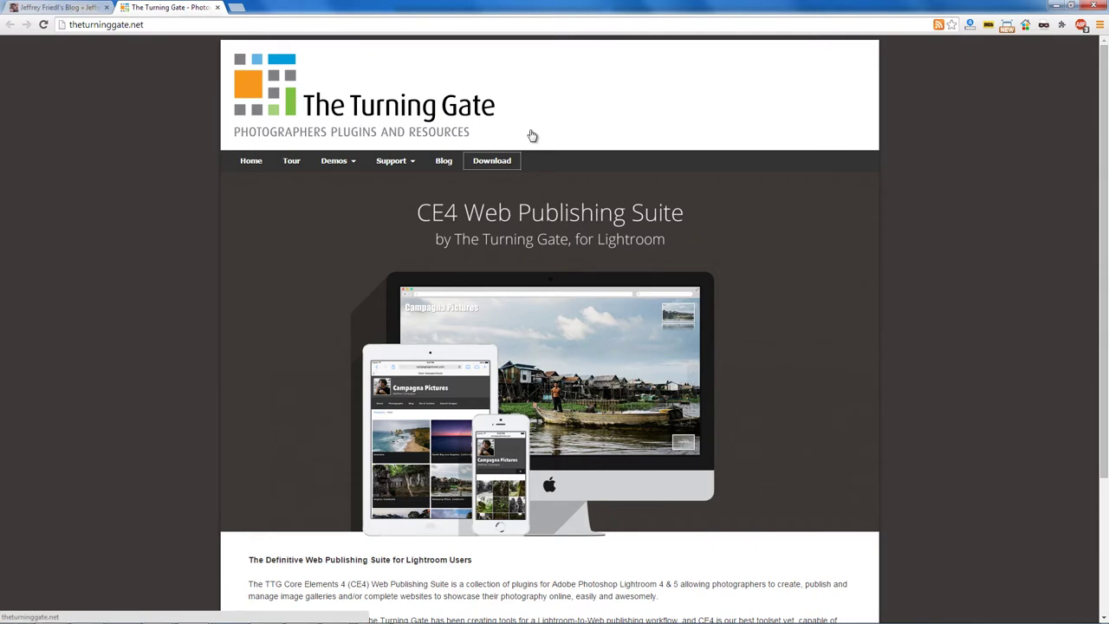
Go from the Turning Gate shop's plug-in listing to the free 2014 HTML Gallery product page
{"action": "left_click", "coordinate": [498, 164]}
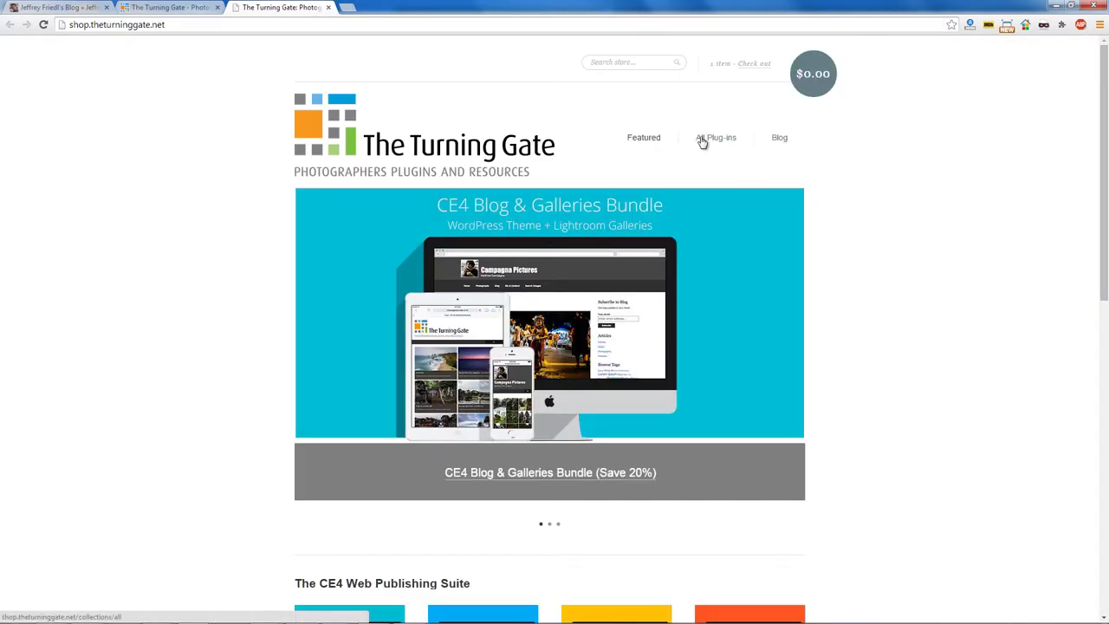
{"action": "left_click", "coordinate": [701, 142]}
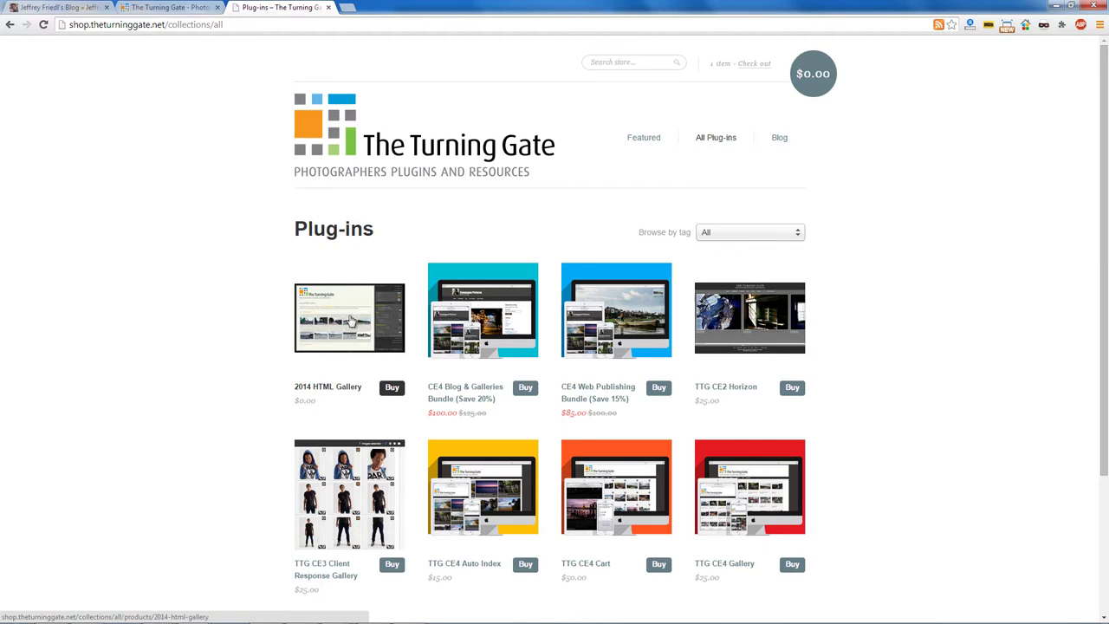
{"action": "left_click", "coordinate": [355, 325]}
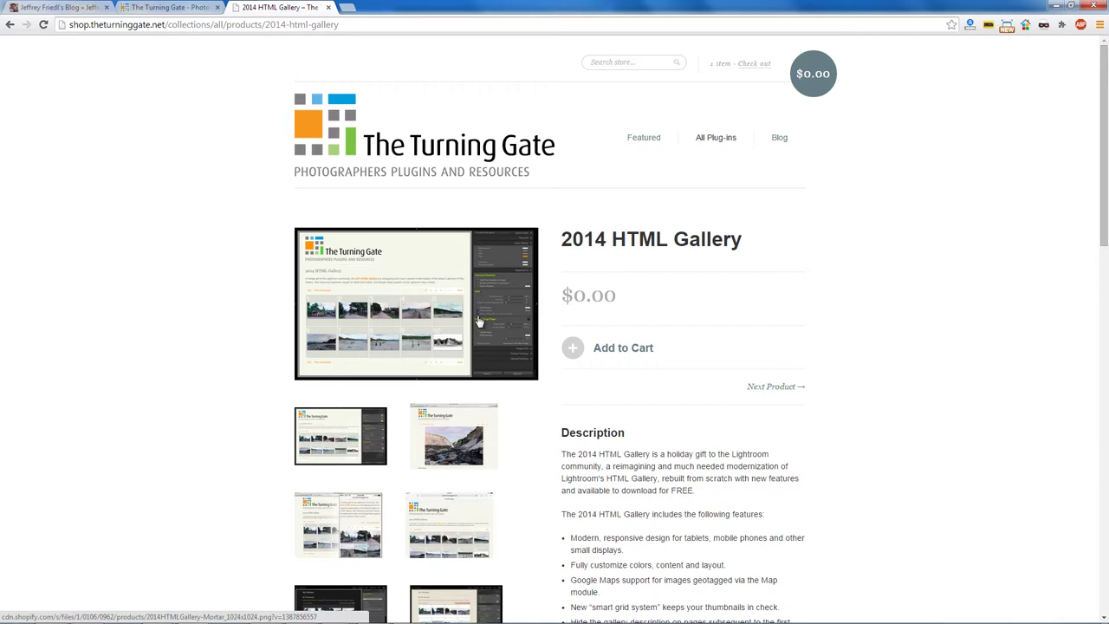
Add the 2014 HTML Gallery to the cart with quantity 1 and check out
{"action": "left_click", "coordinate": [597, 347]}
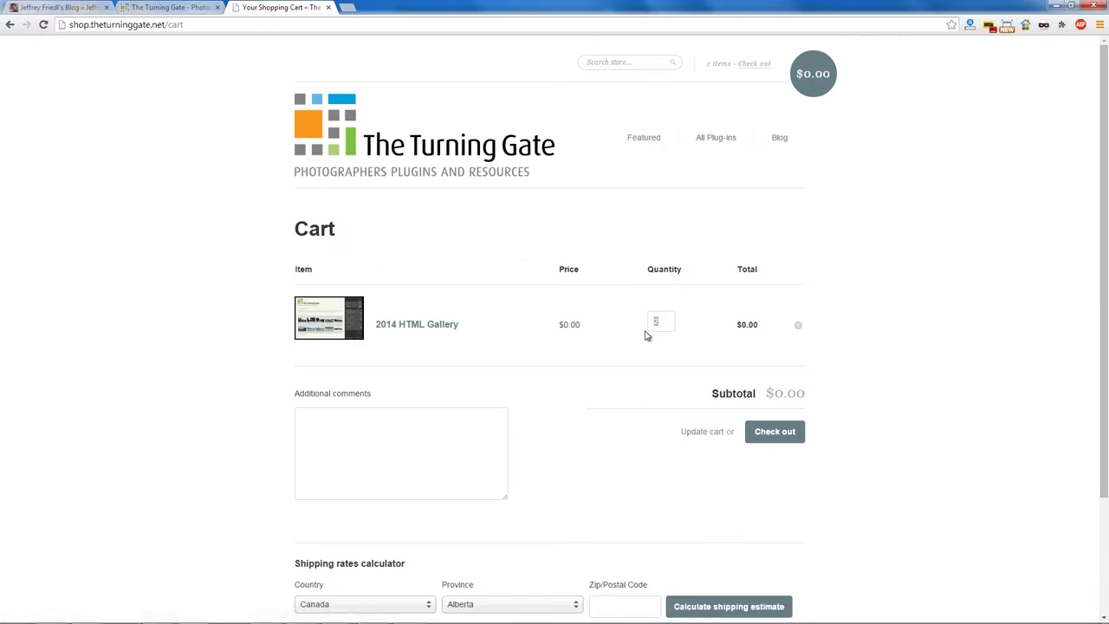
{"action": "type", "text": "1"}
{"action": "left_click", "coordinate": [663, 339]}
{"action": "left_click", "coordinate": [774, 431]}
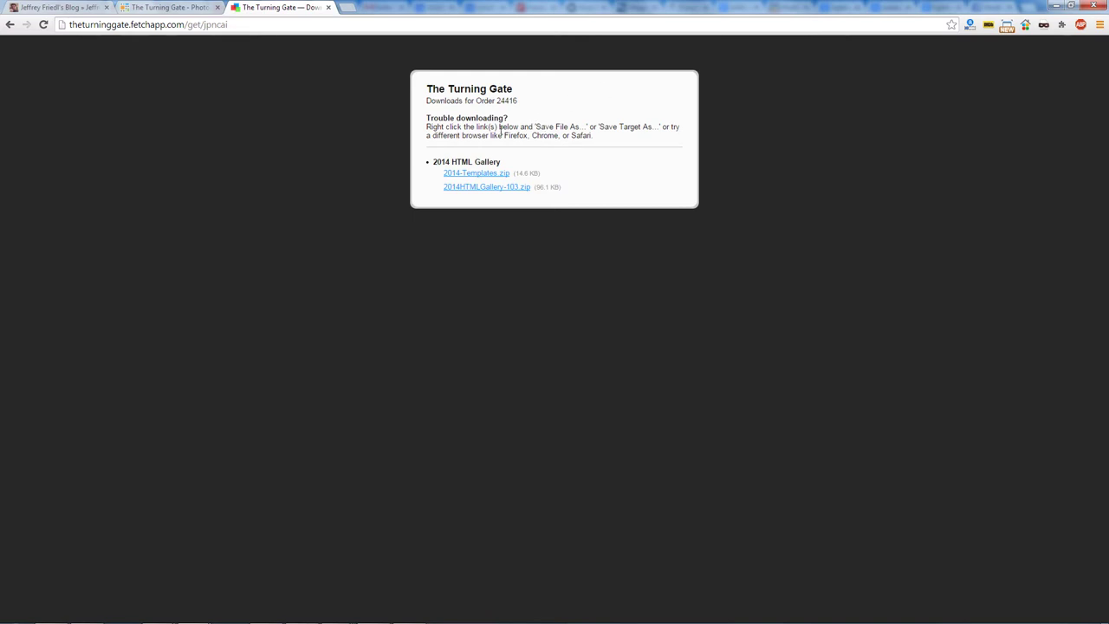
Download 2014-Templates.zip and 2014HTMLGallery-103.zip from the order's download page
{"action": "left_click", "coordinate": [477, 176]}
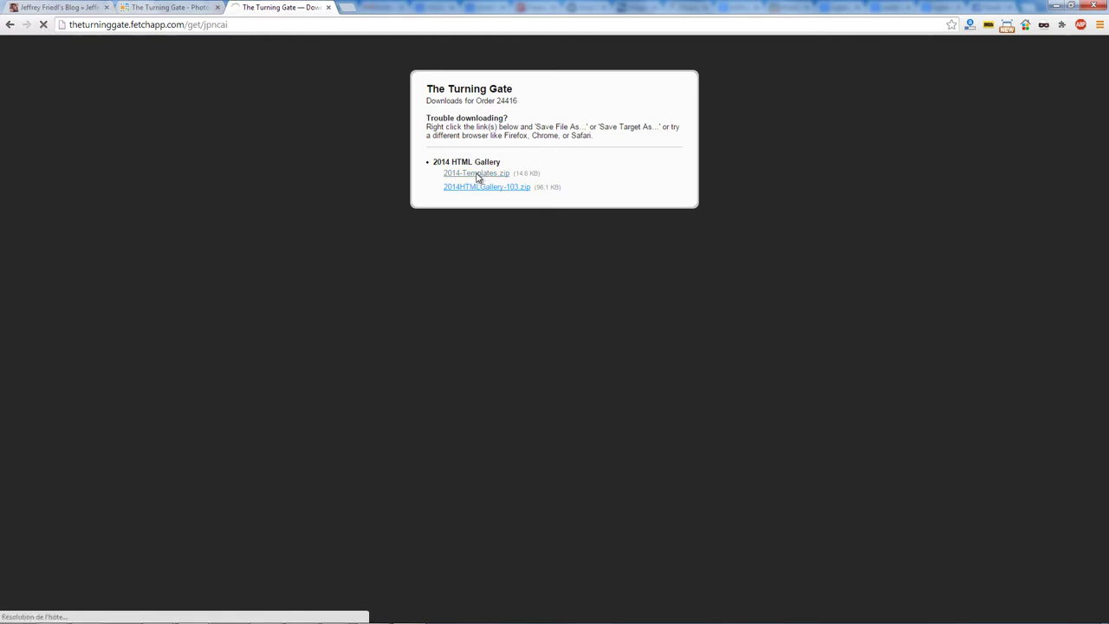
{"action": "left_click", "coordinate": [499, 189]}
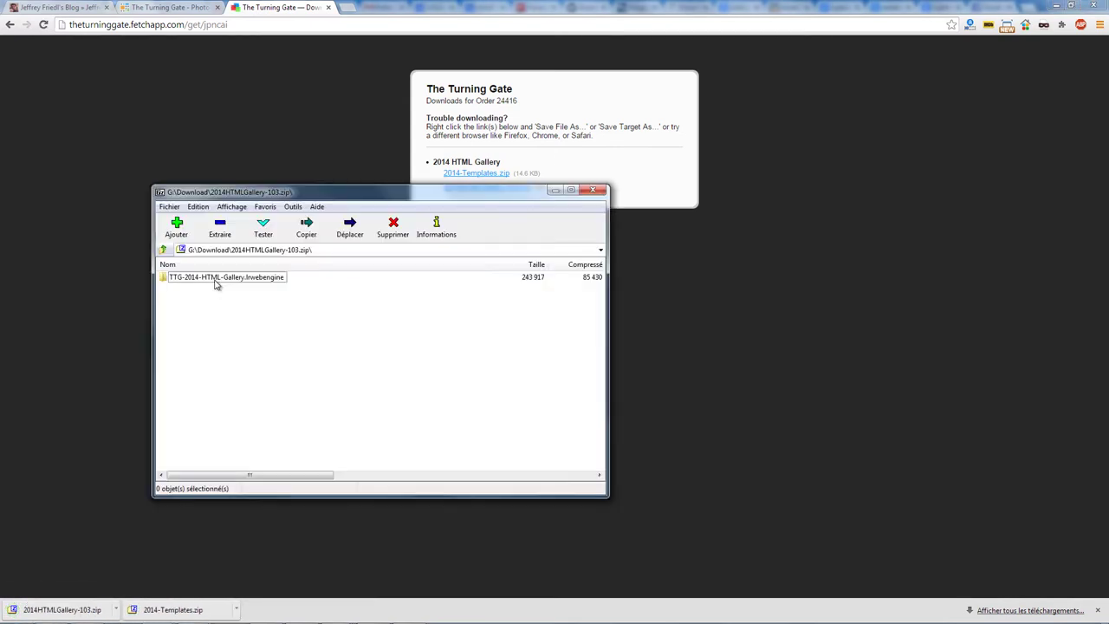
Extract the 2014HTMLGallery-103 archive into G:\Formation\Download\
{"action": "left_click", "coordinate": [222, 229]}
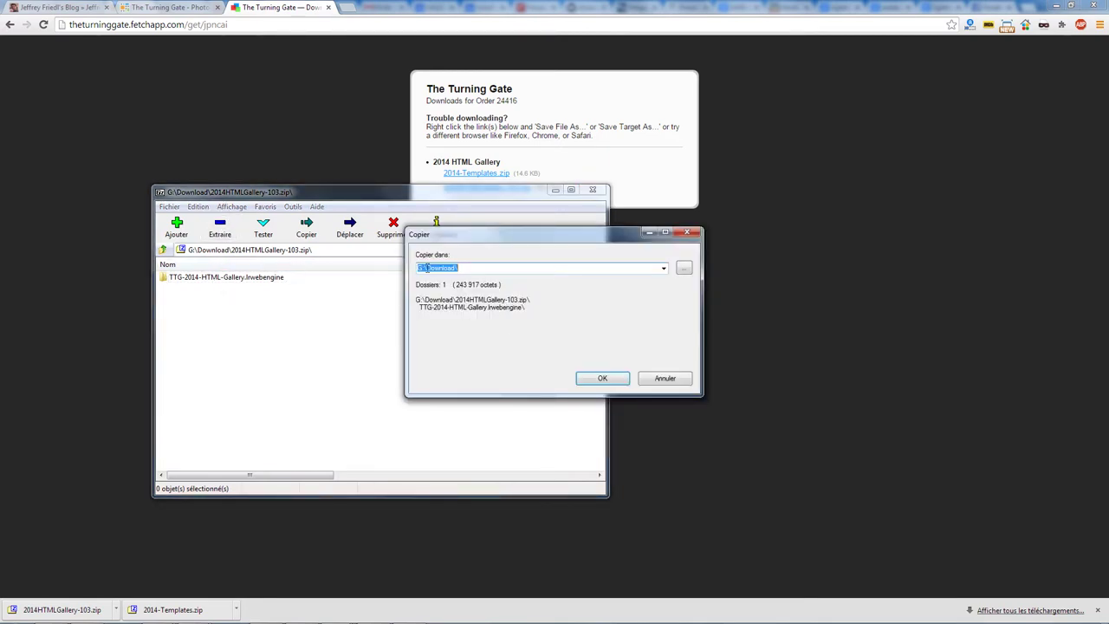
{"action": "left_click", "coordinate": [426, 268]}
{"action": "type", "text": "Forma"}
{"action": "type", "text": "tion\\Download\\"}
{"action": "left_click", "coordinate": [602, 377]}
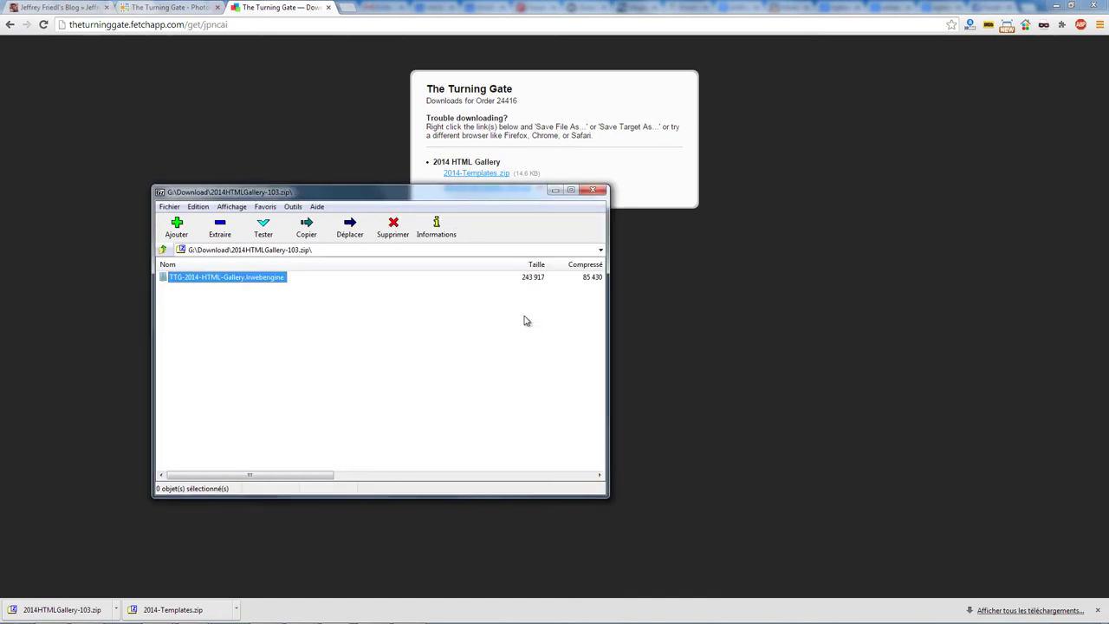
Extract 2014-Templates.zip into G:\Formation\Download\ as well
{"action": "left_click", "coordinate": [183, 608]}
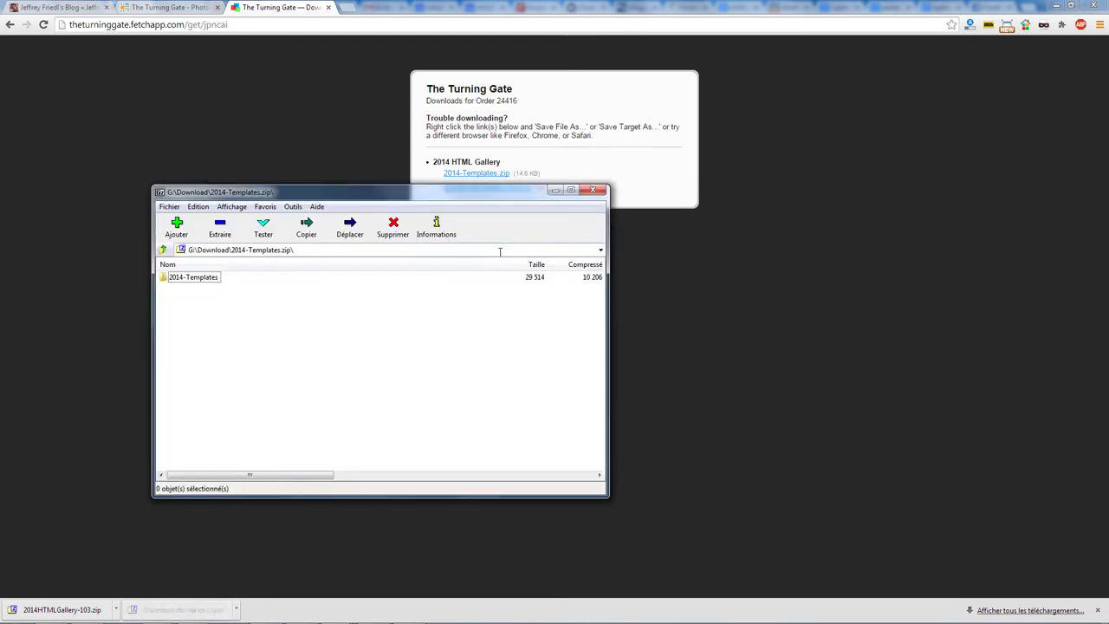
{"action": "left_click", "coordinate": [220, 227]}
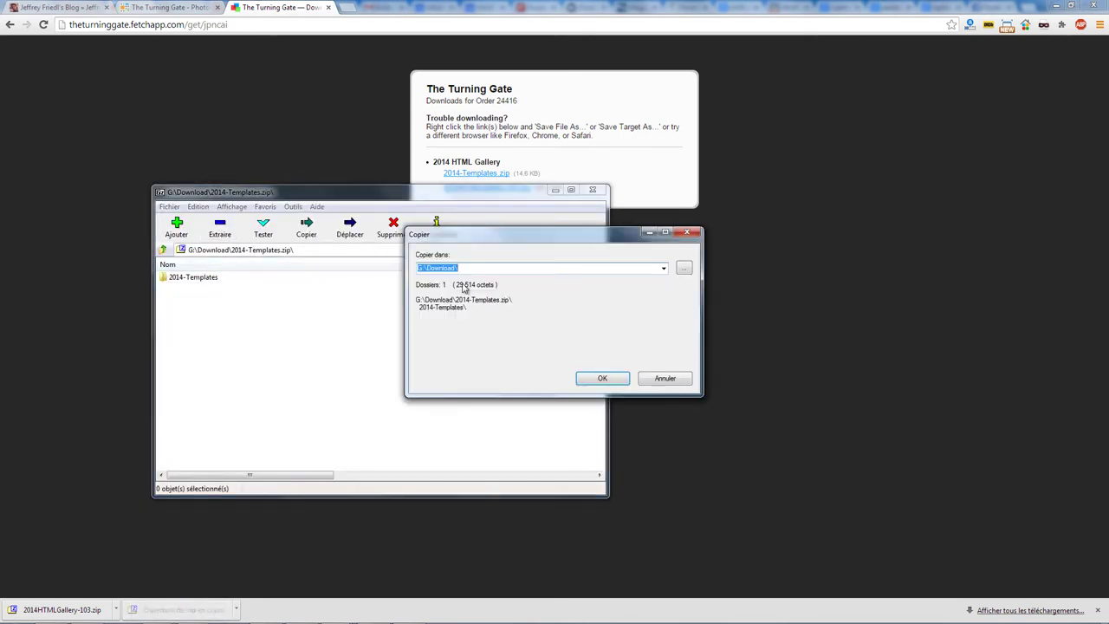
{"action": "left_click", "coordinate": [426, 270]}
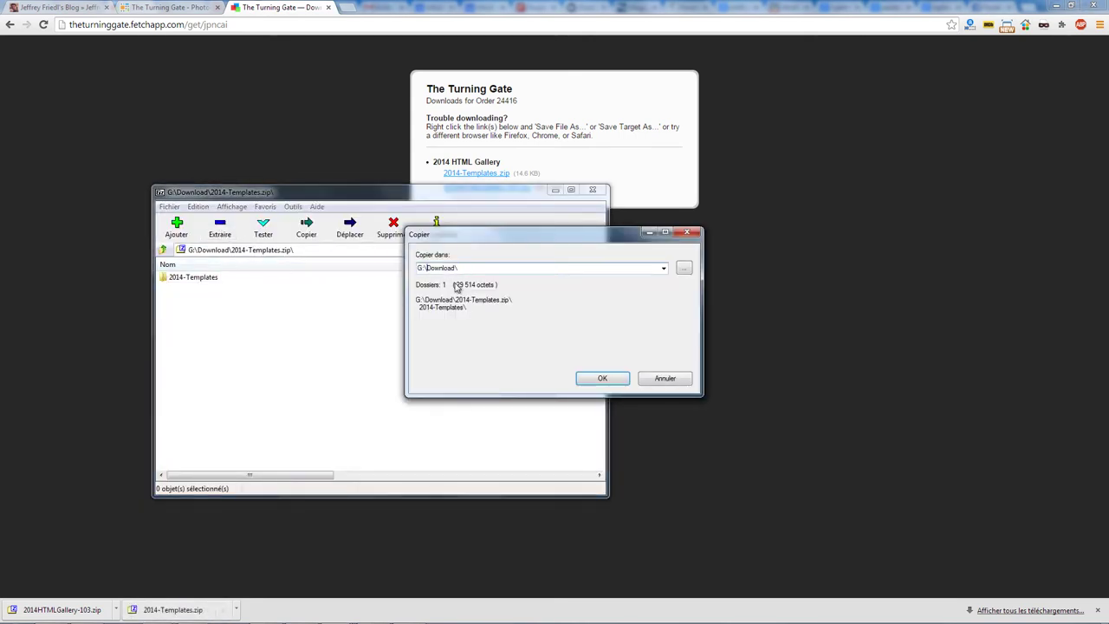
{"action": "type", "text": "Formation\\Download"}
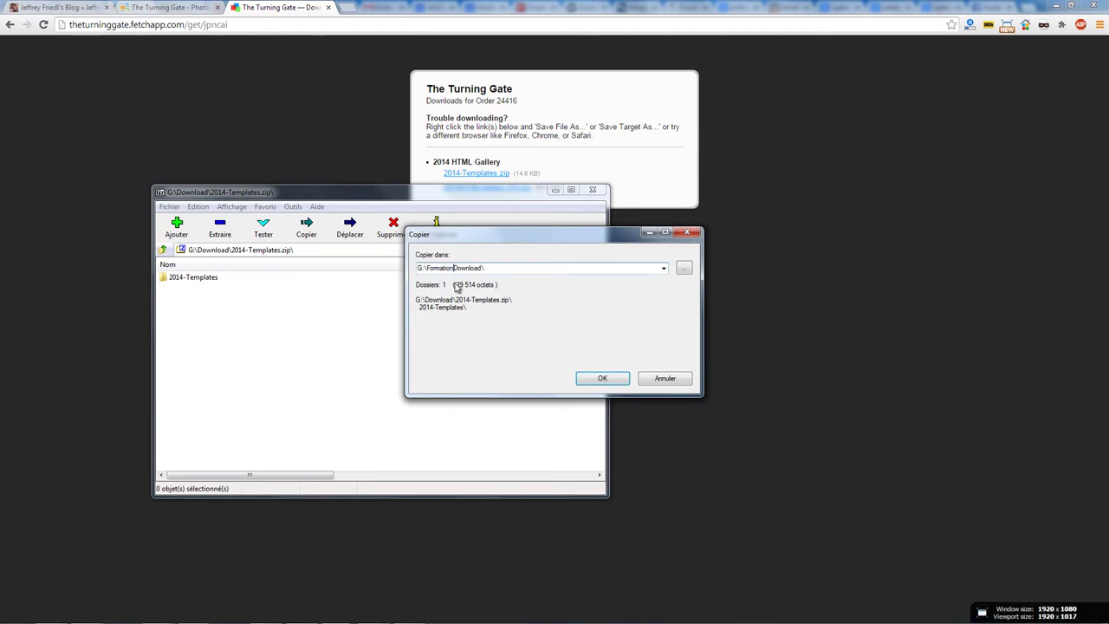
{"action": "type", "text": "\\"}
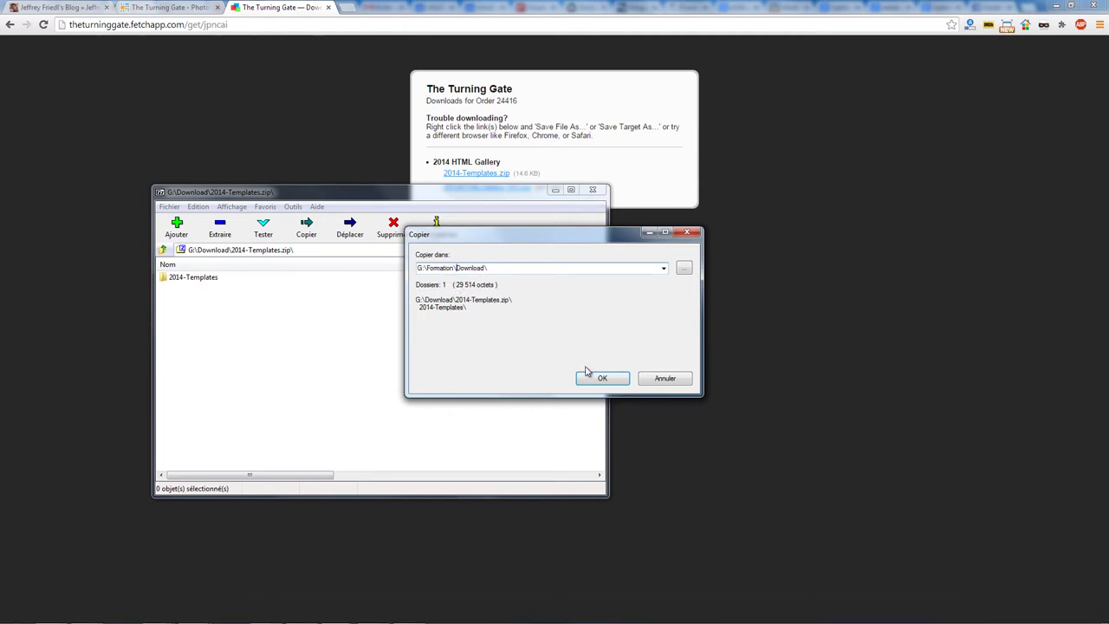
{"action": "left_click", "coordinate": [586, 372]}
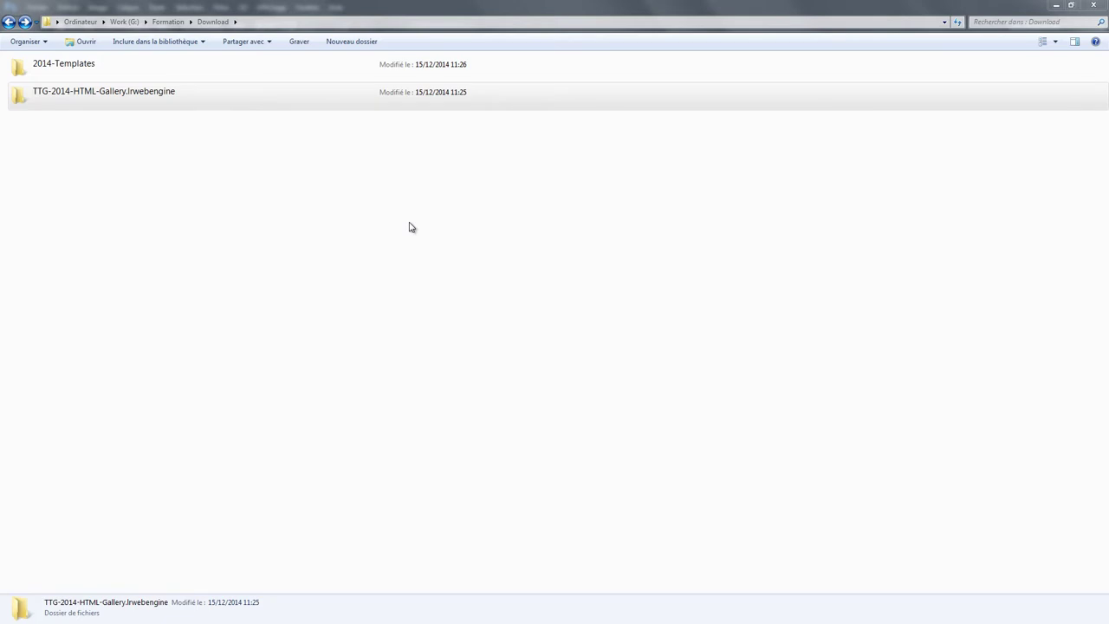
Browse the 2014-Templates folder, then open how-to-install.html in TTG-2014-HTML-Gallery.lrwebengine
{"action": "double_click", "coordinate": [86, 66]}
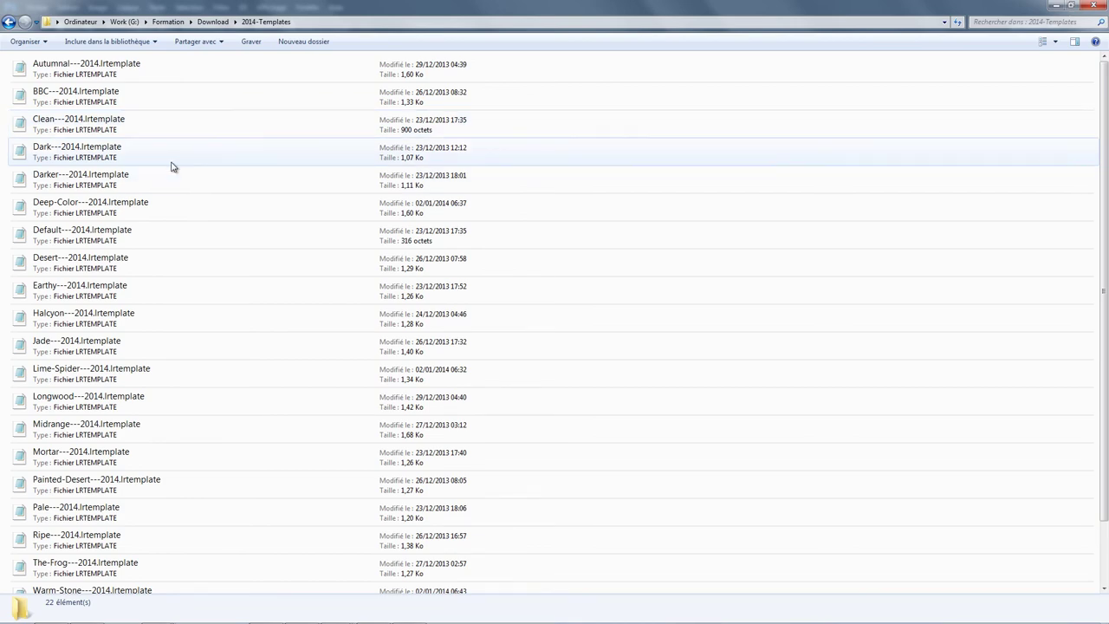
{"action": "scroll", "coordinate": [170, 166], "scroll_direction": "down", "scroll_amount": 2}
{"action": "scroll", "coordinate": [170, 166], "scroll_direction": "up", "scroll_amount": 2}
{"action": "scroll", "coordinate": [171, 167], "scroll_direction": "down", "scroll_amount": 2}
{"action": "scroll", "coordinate": [171, 166], "scroll_direction": "up", "scroll_amount": 2}
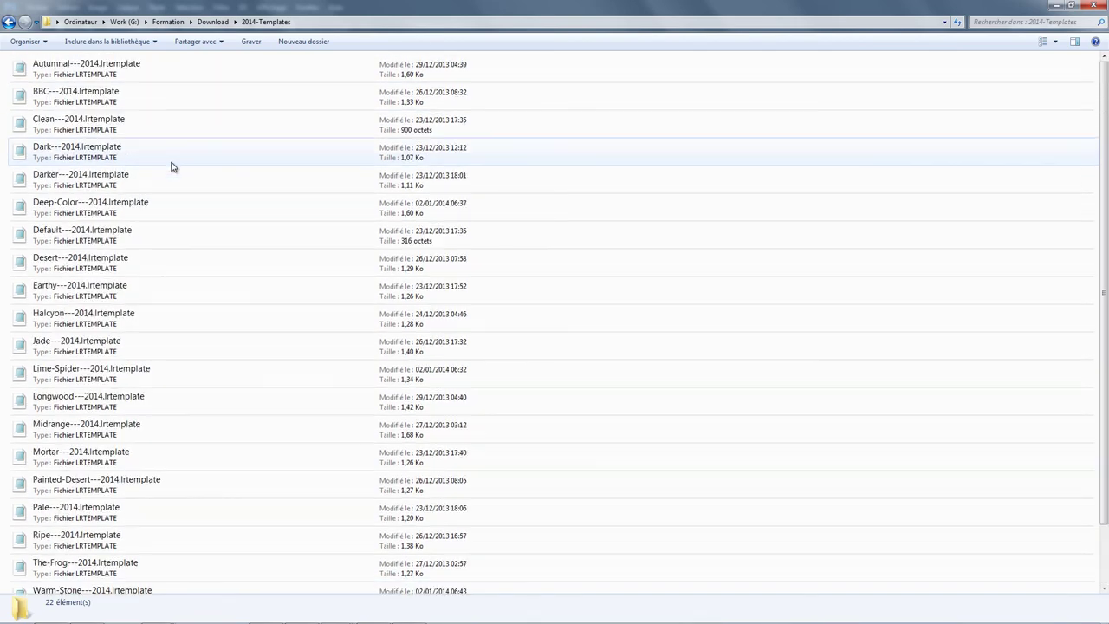
{"action": "left_click", "coordinate": [8, 24]}
{"action": "double_click", "coordinate": [89, 99]}
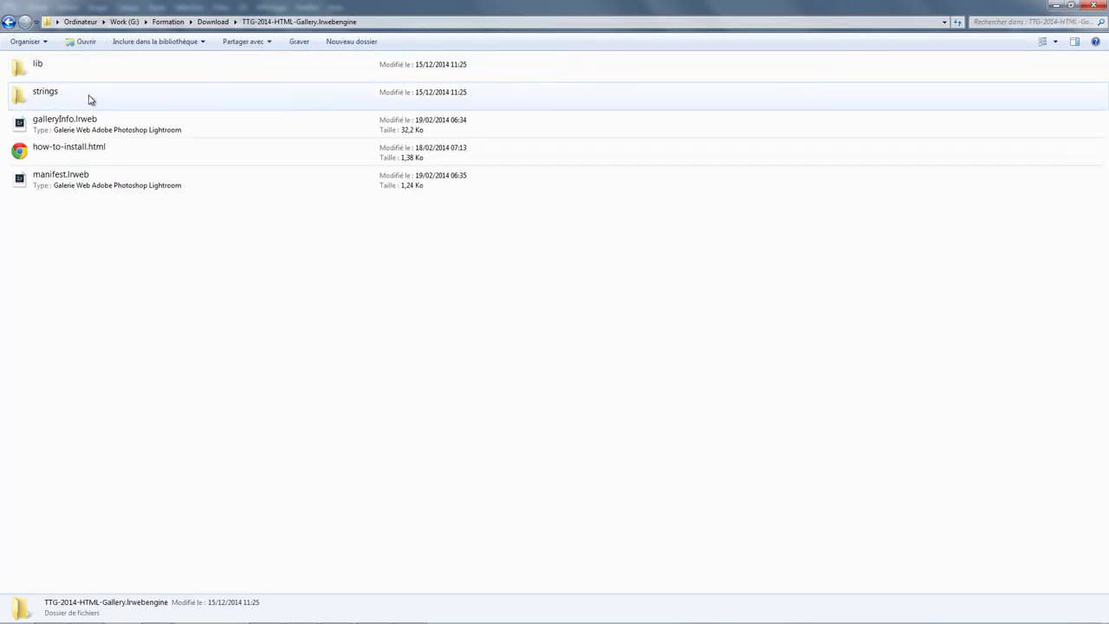
{"action": "double_click", "coordinate": [75, 150]}
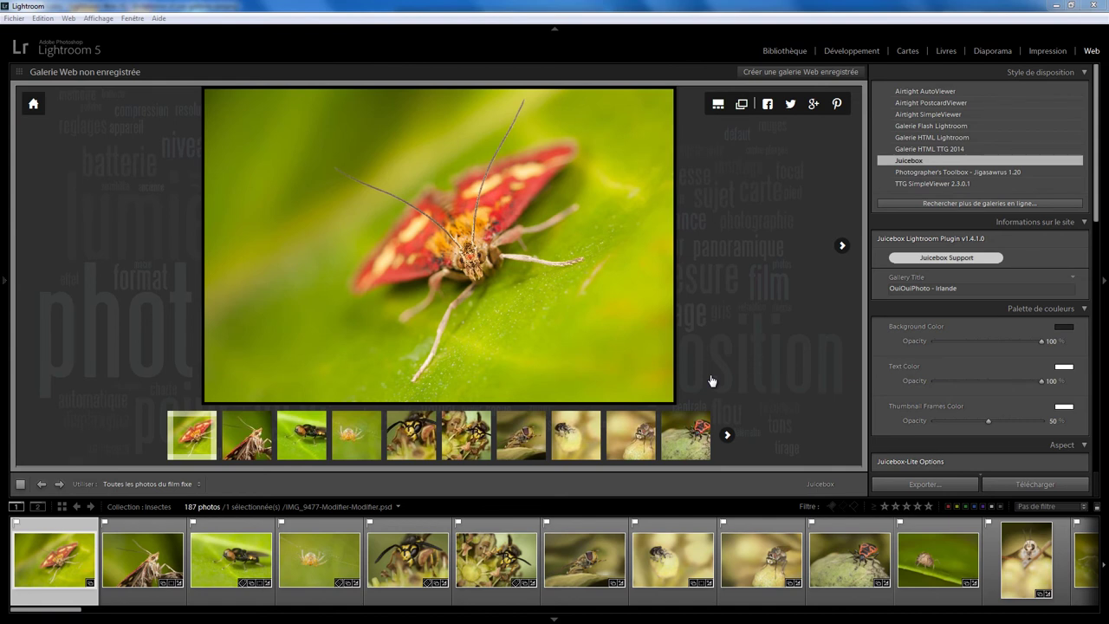
Apply the Galerie HTML TTG 2014 layout to the insect photo web preview
{"action": "left_click", "coordinate": [931, 149]}
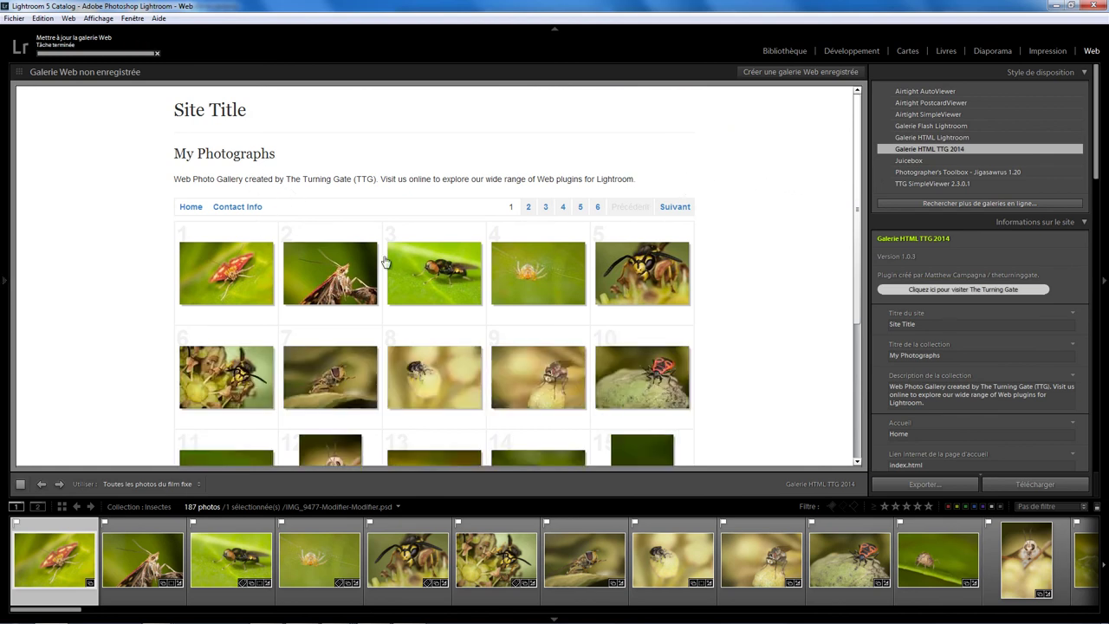
{"action": "mouse_move", "coordinate": [1097, 167]}
{"action": "left_mouse_down"}
{"action": "mouse_move", "coordinate": [1104, 254]}
{"action": "mouse_move", "coordinate": [1100, 121]}
{"action": "left_mouse_up"}
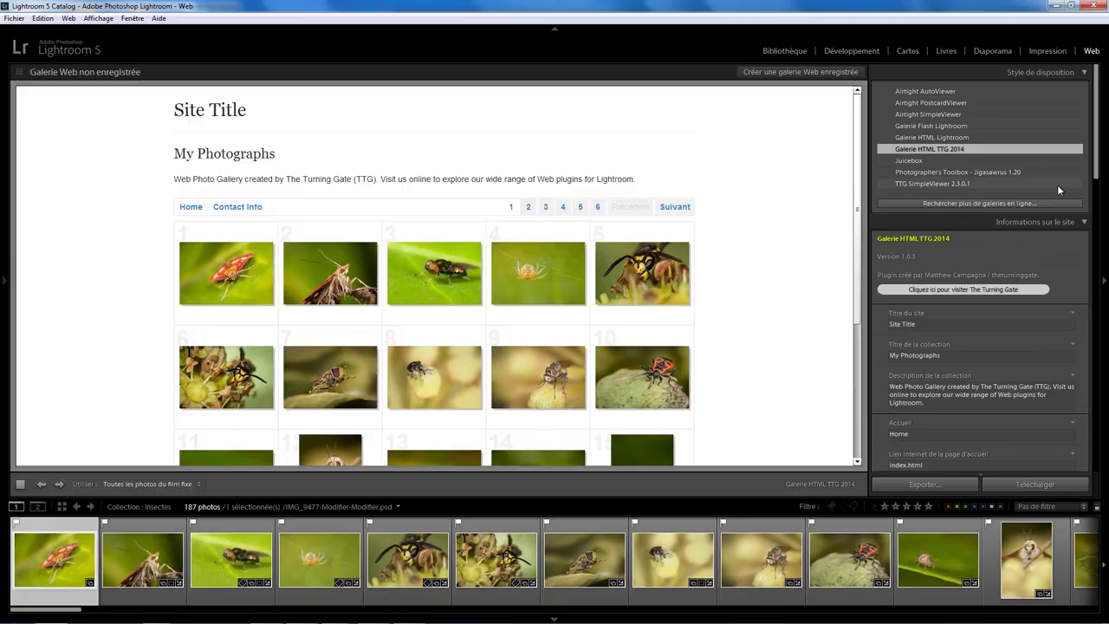